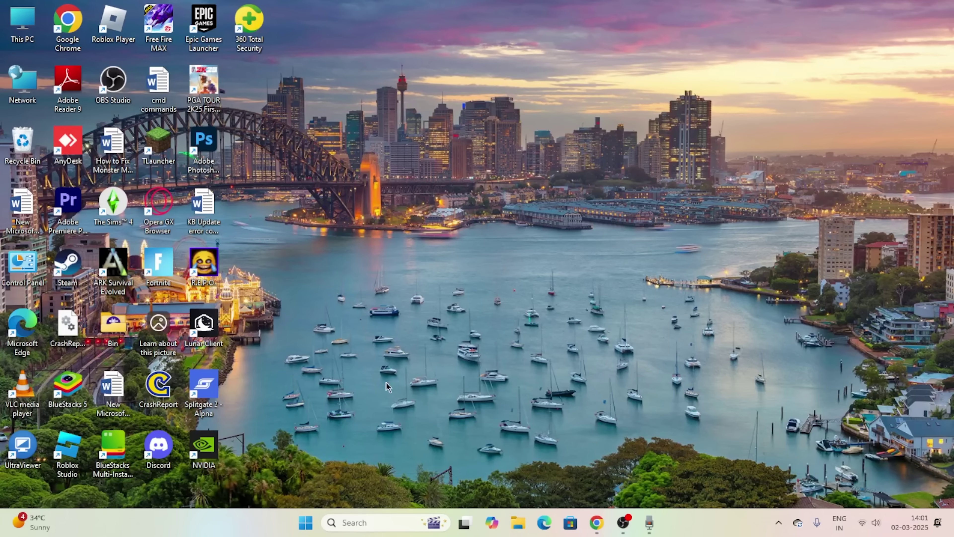
Run %localappdata% from the Run dialog to open the AppData\Local folder
left_click(362, 528)
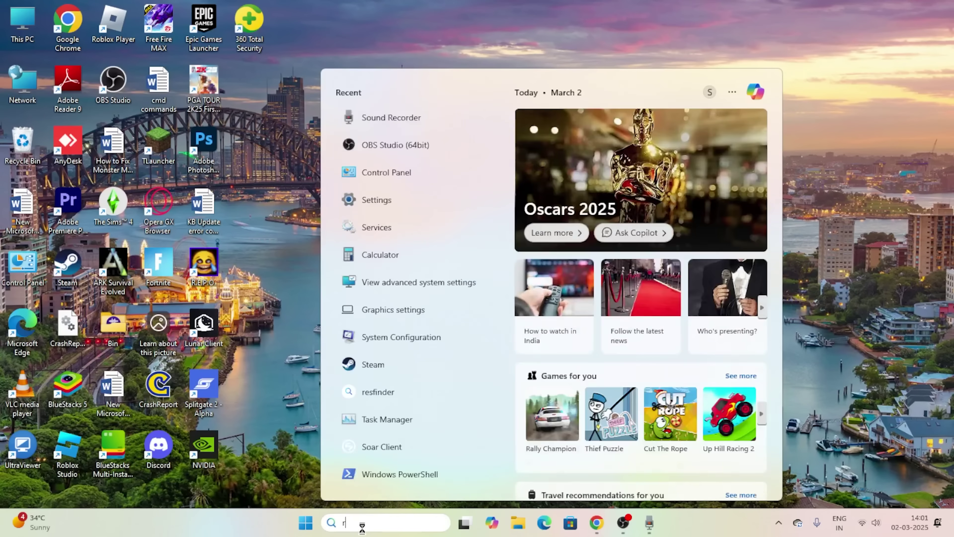
type("run")
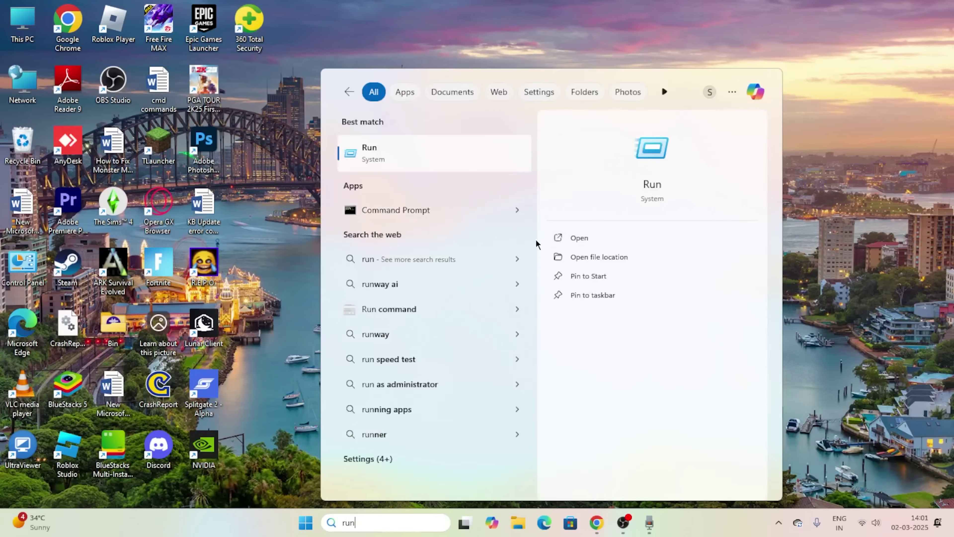
left_click(391, 154)
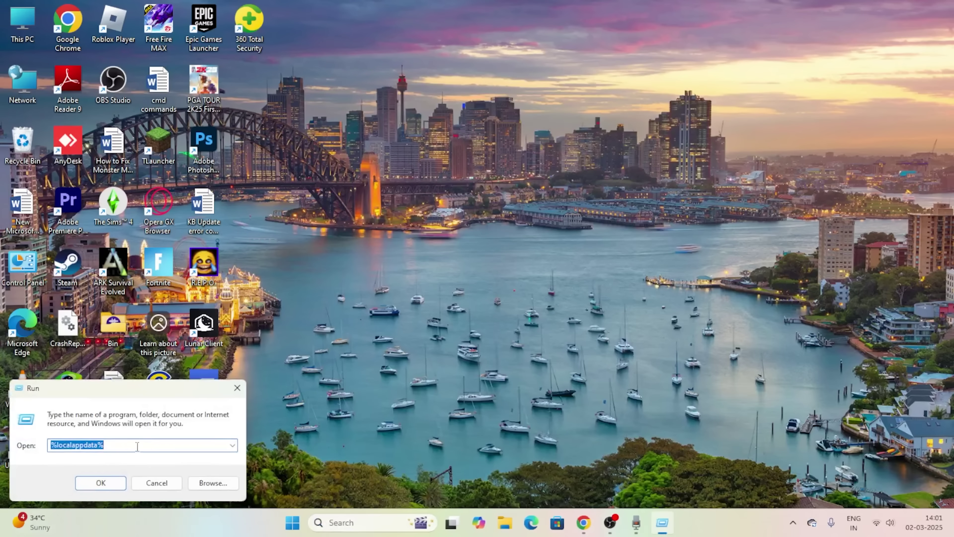
left_click(237, 387)
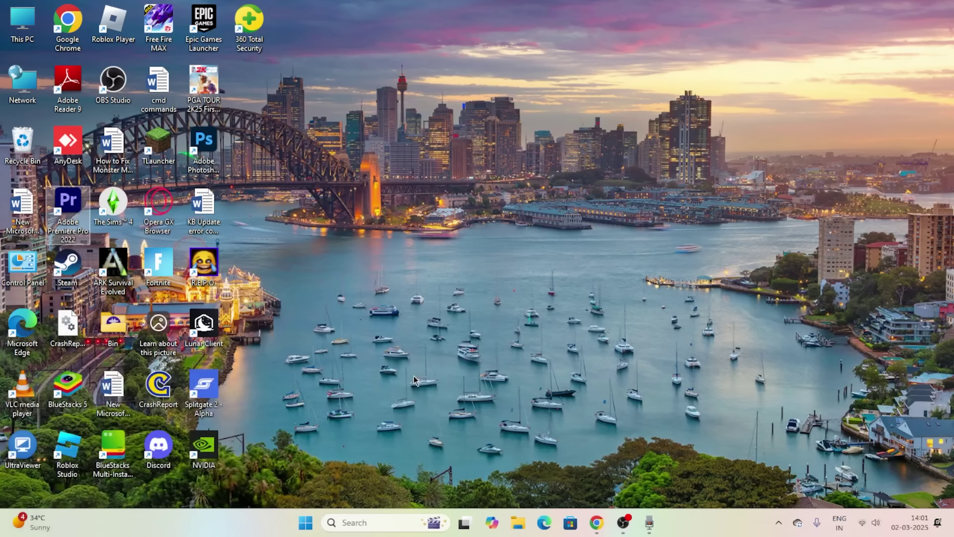
key("super+r")
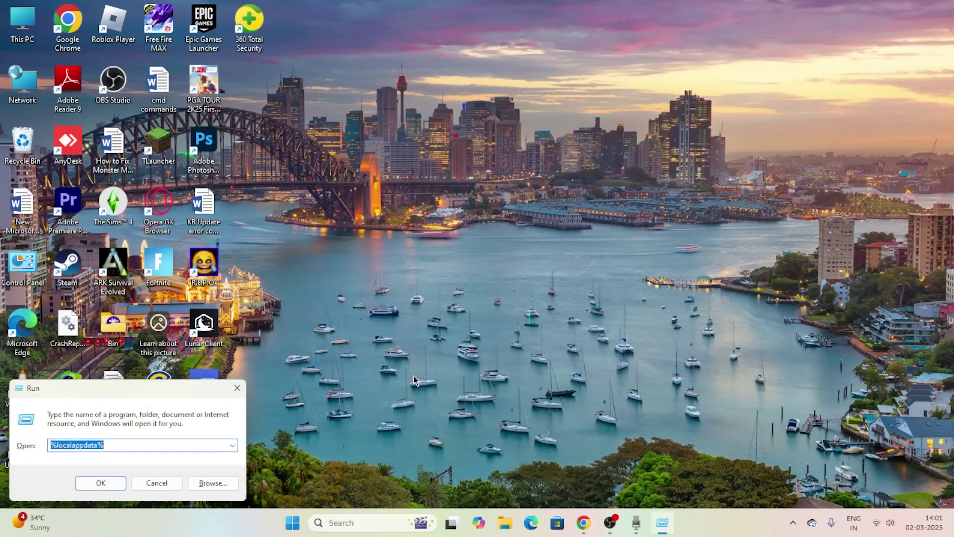
left_click_drag(154, 394, 469, 201)
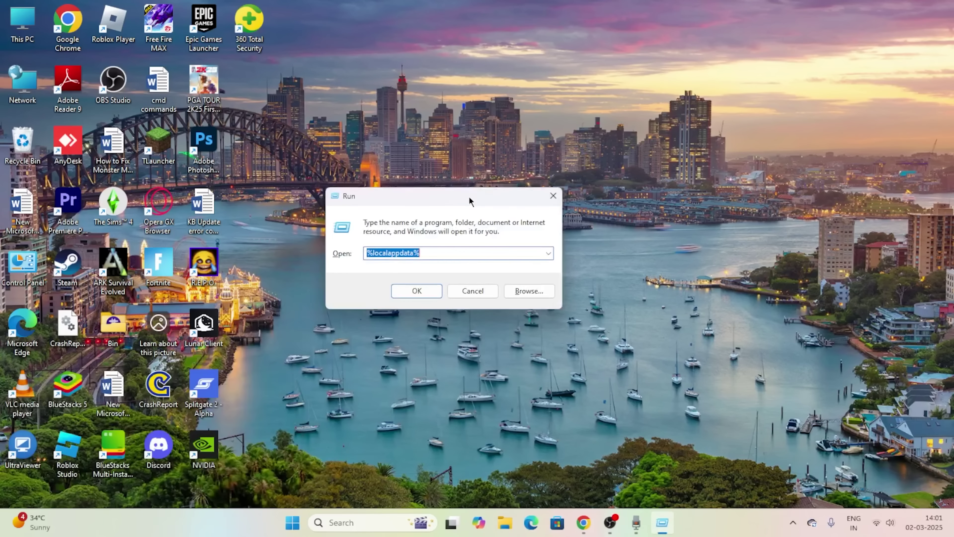
left_click(417, 252)
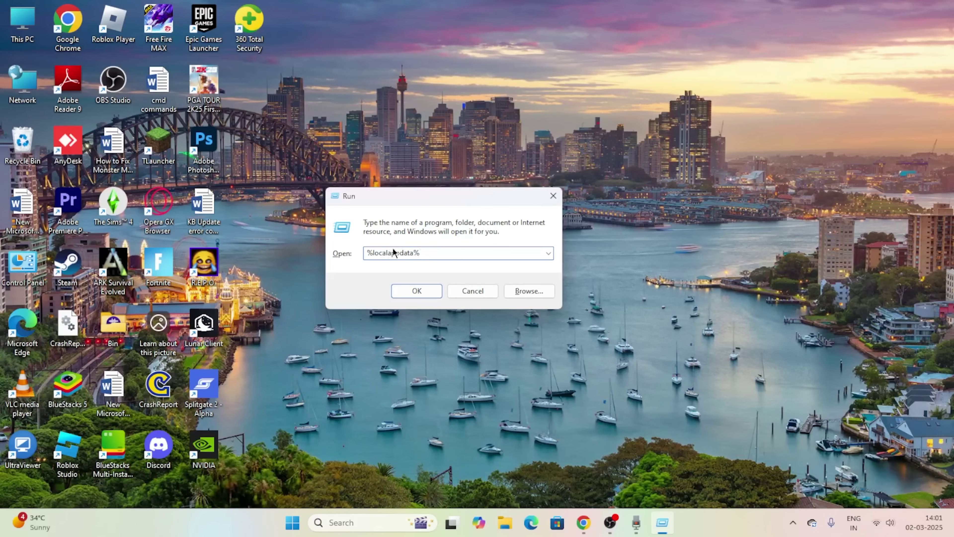
left_click(415, 291)
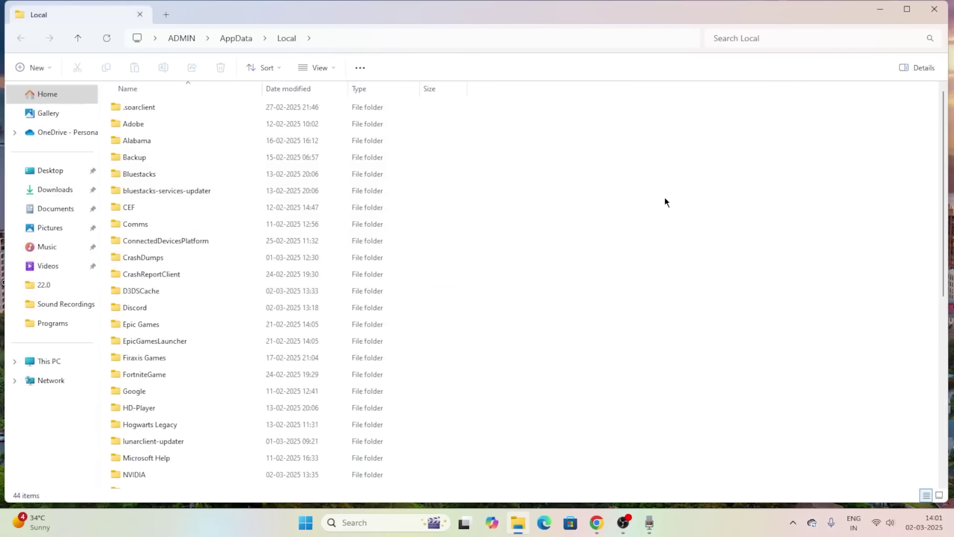
Delete the Epic Games folder from AppData\Local
scroll(489, 139, "down", 2)
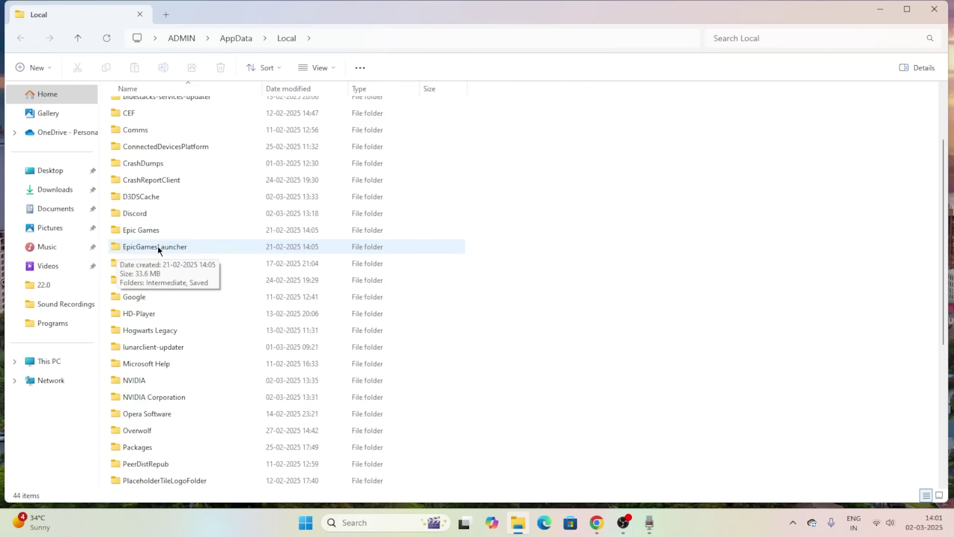
left_click(156, 231)
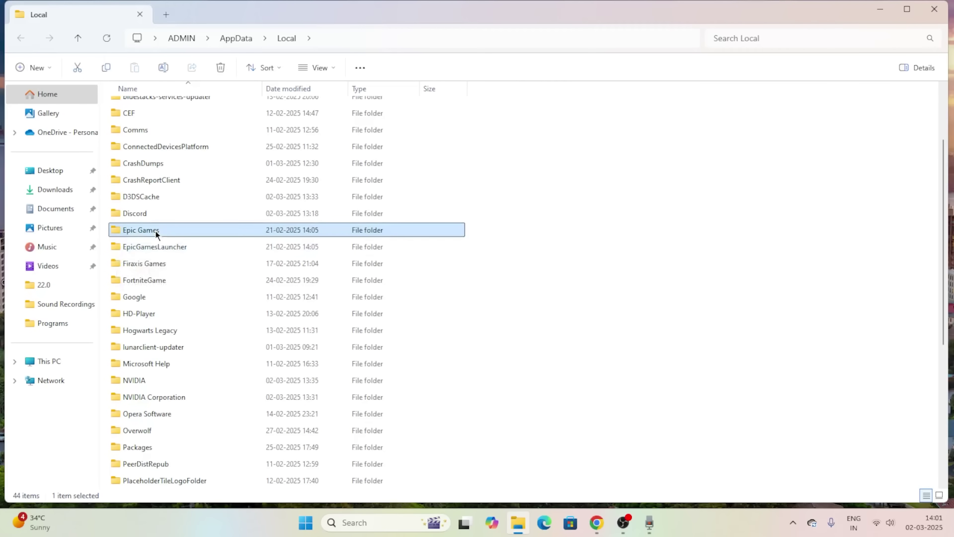
right_click(176, 234)
left_click(241, 198)
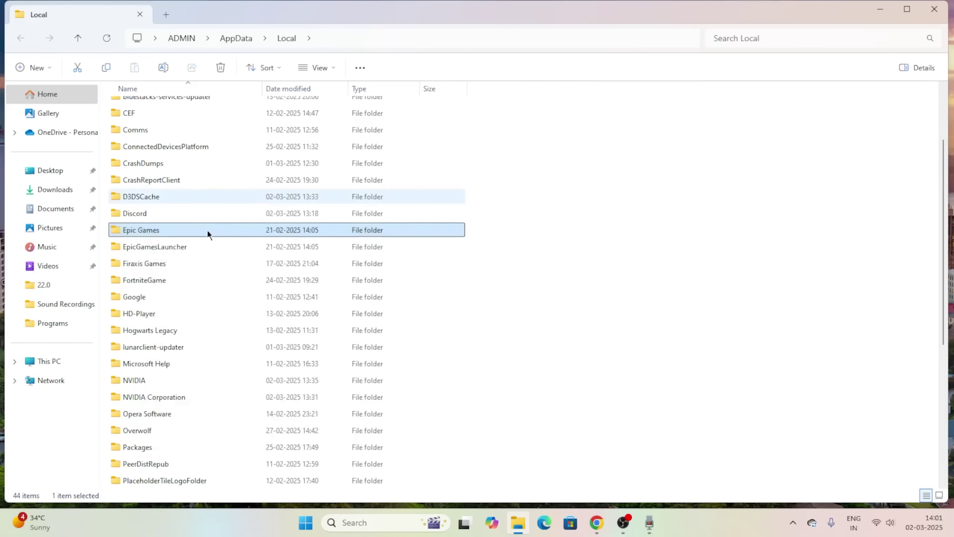
Try deleting EpicGamesLauncher, then dismiss the Folder In Use warning
left_click(166, 231)
right_click(165, 231)
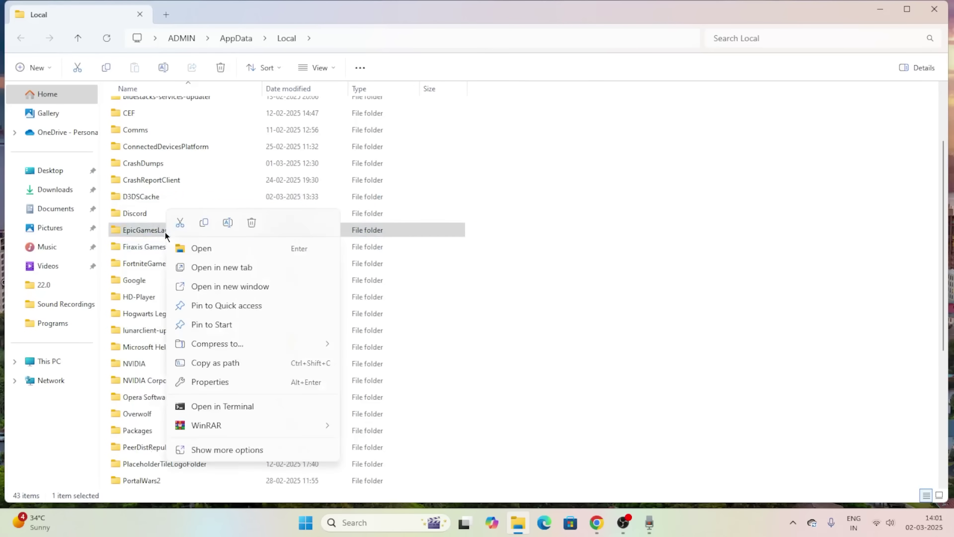
left_click(251, 222)
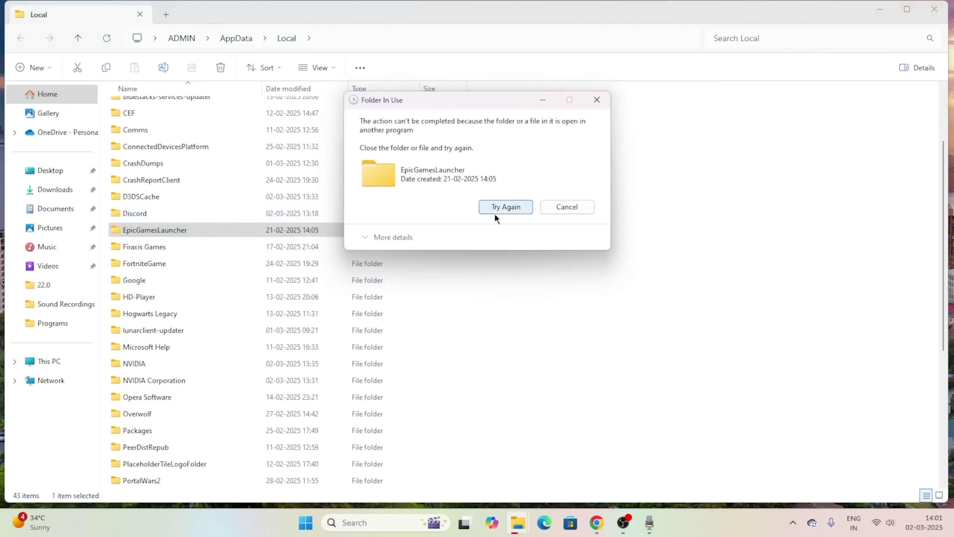
left_click(504, 208)
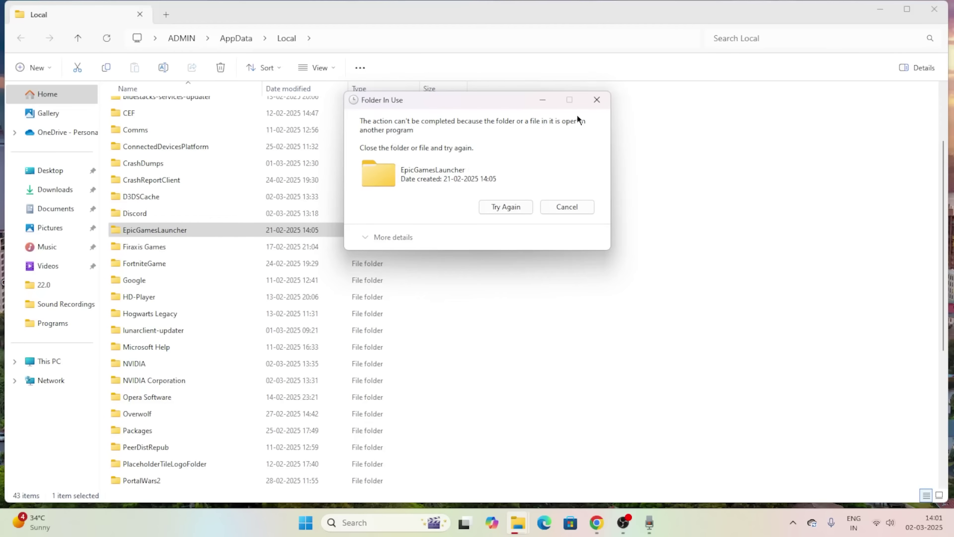
left_click(597, 100)
left_click(793, 523)
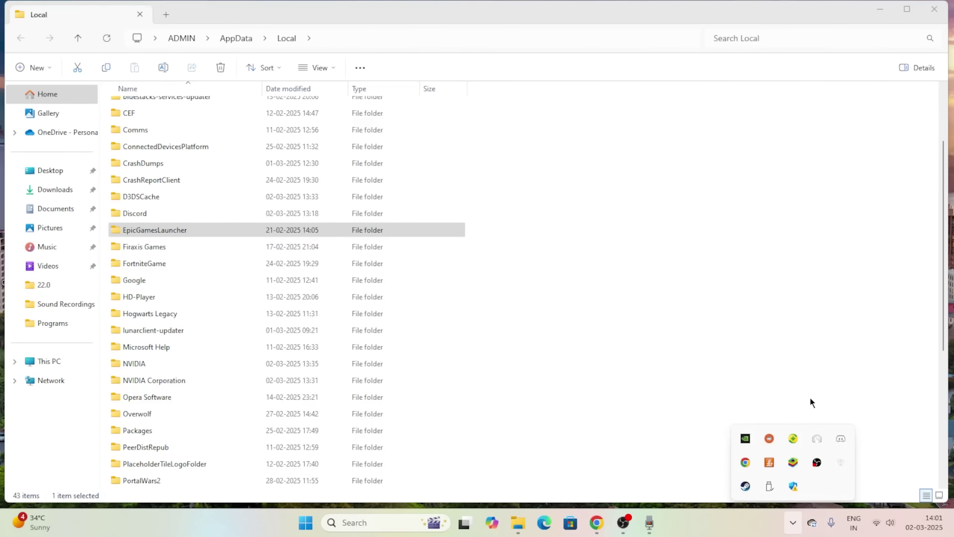
Retry deleting EpicGamesLauncher, which fails again because the folder is in use
left_click(696, 378)
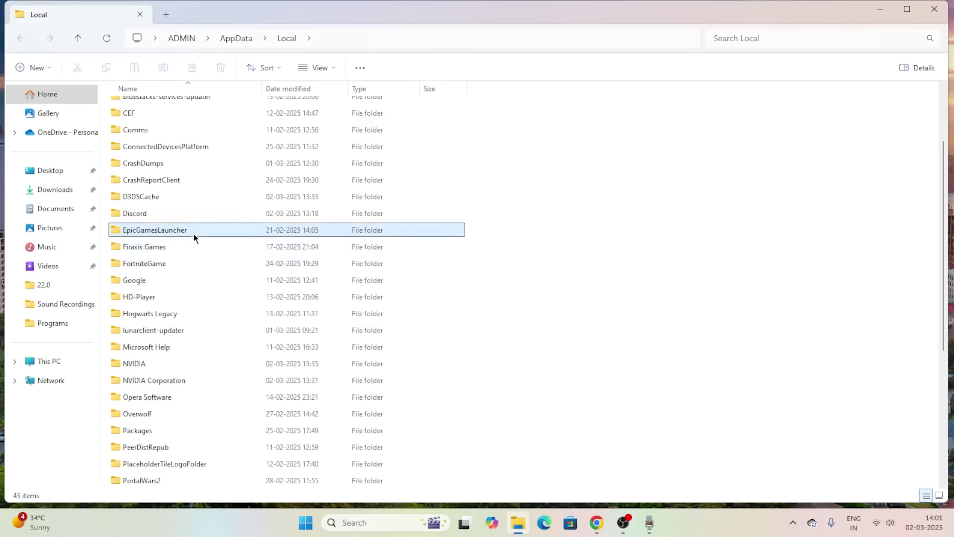
left_click(357, 231)
right_click(359, 231)
left_click(444, 199)
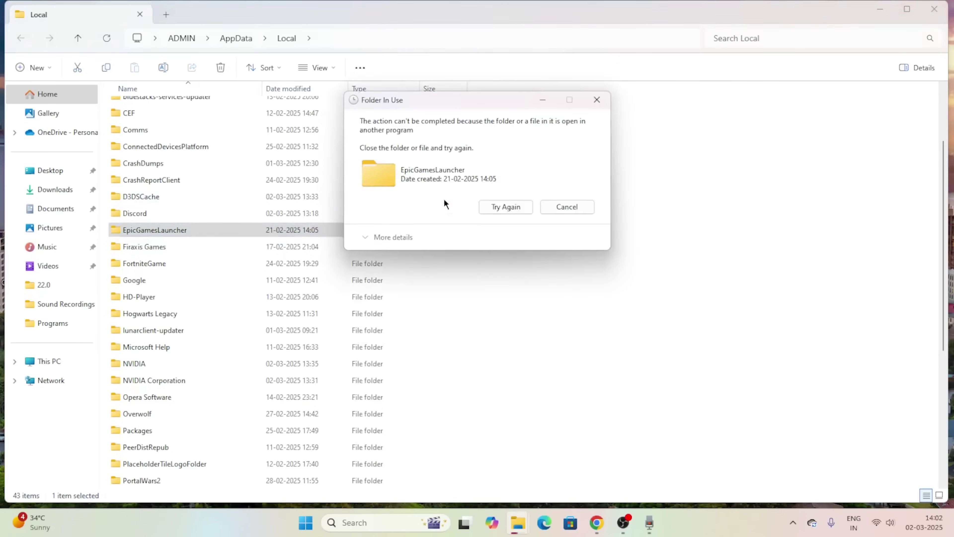
left_click(501, 207)
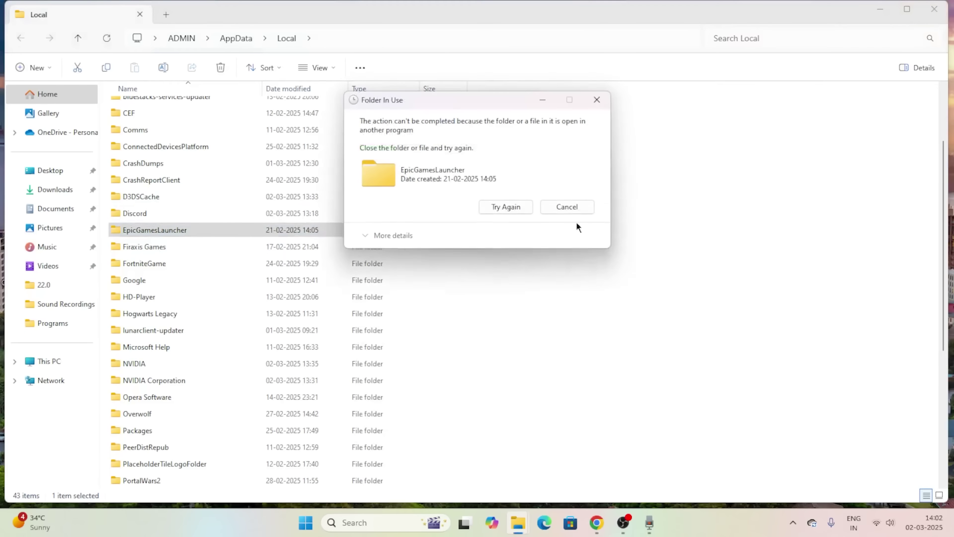
left_click(794, 524)
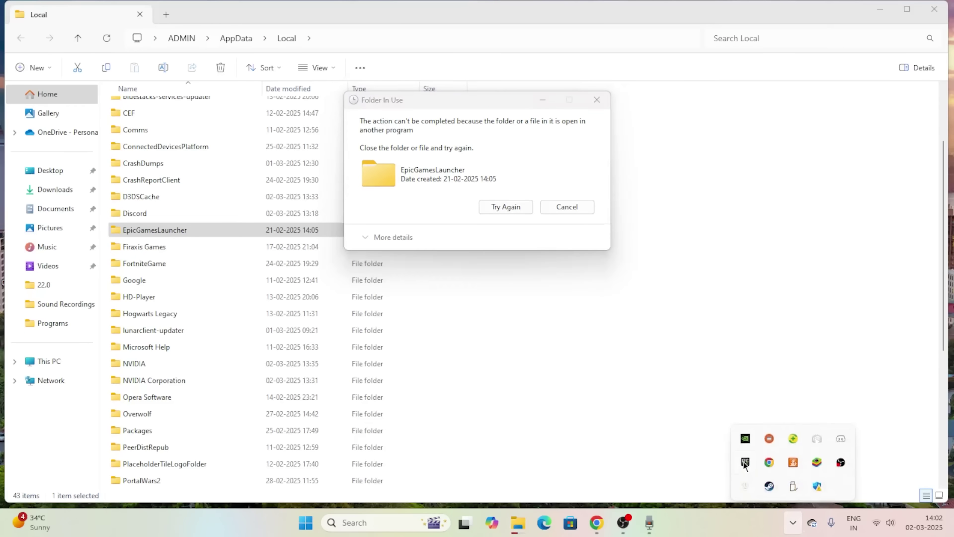
key("Escape")
key("Escape")
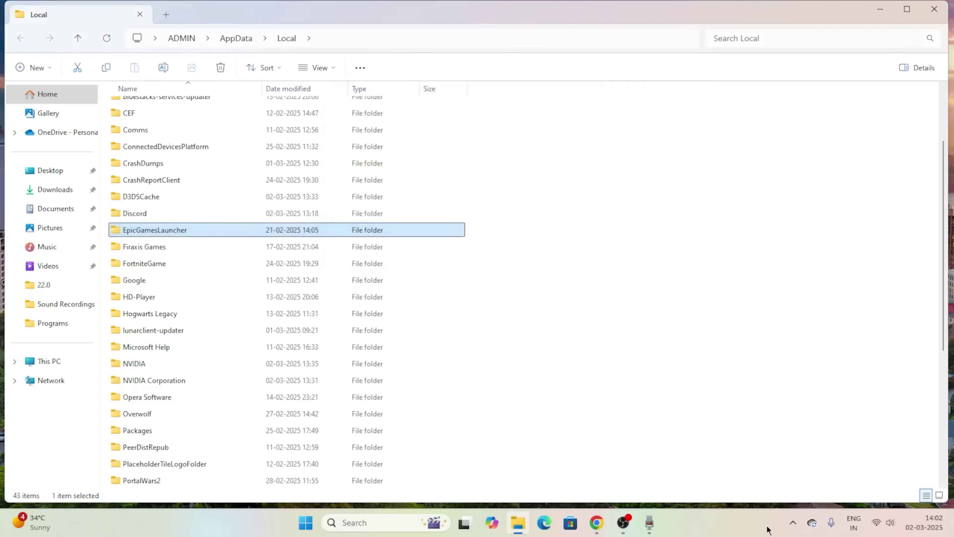
Exit the running Epic Games Launcher from its tray icon
left_click(792, 523)
right_click(748, 465)
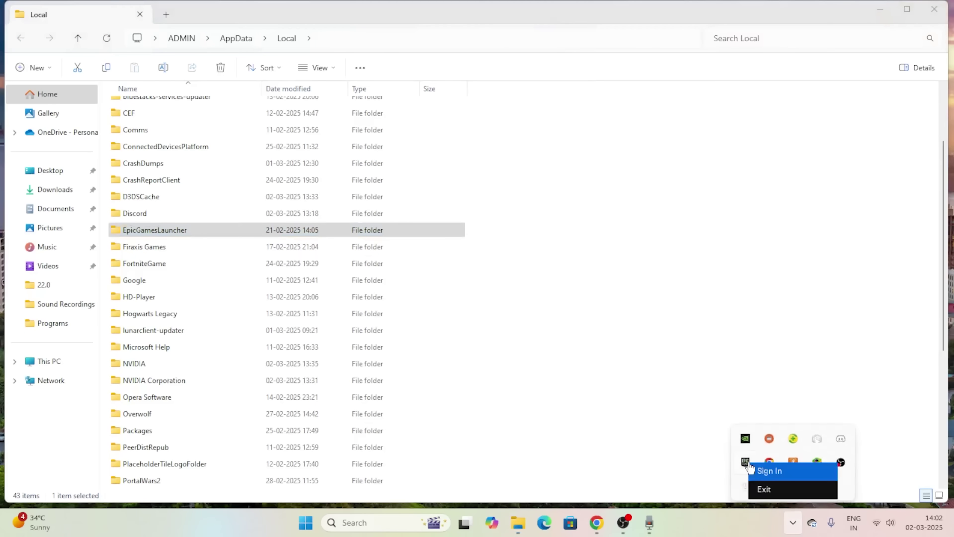
left_click(777, 490)
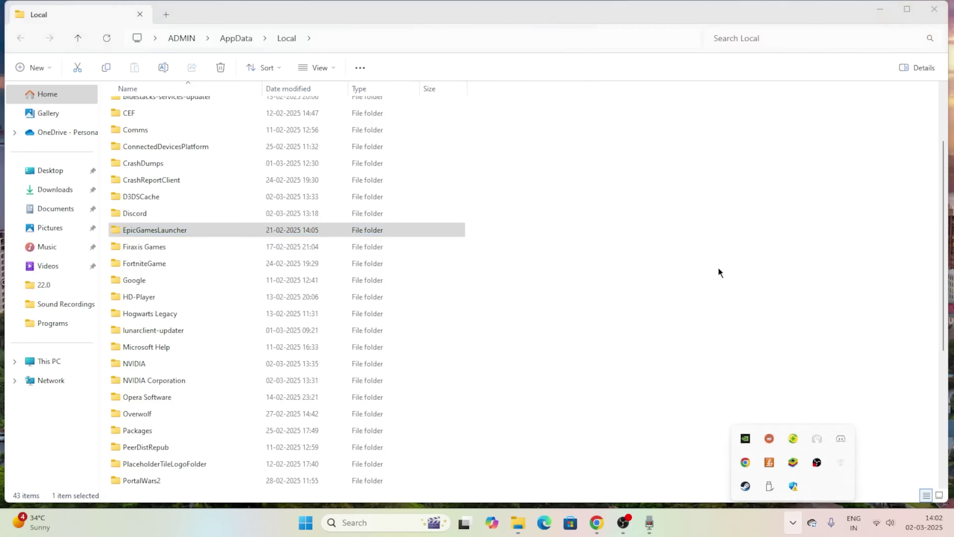
Delete the EpicGamesLauncher folder and close File Explorer
left_click(487, 266)
left_click(371, 230)
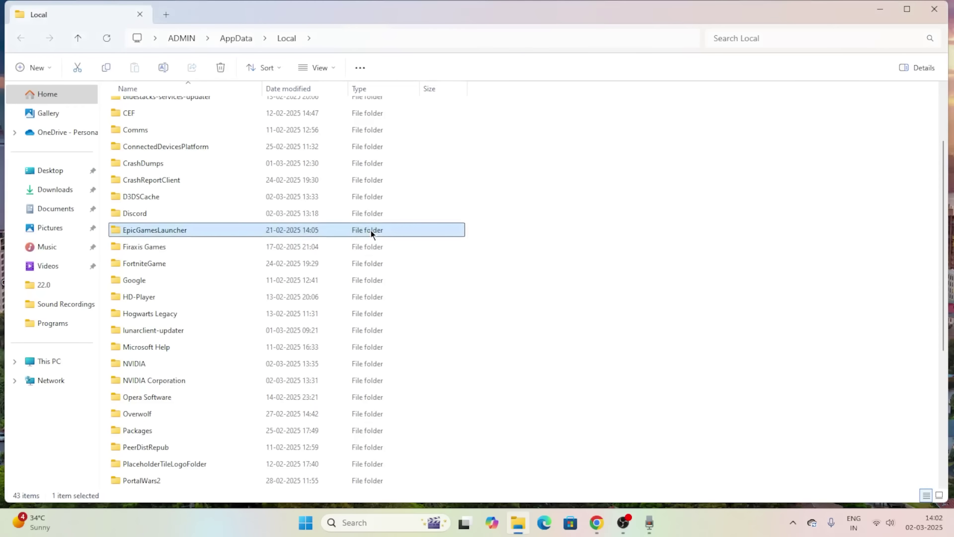
right_click(370, 229)
left_click(455, 199)
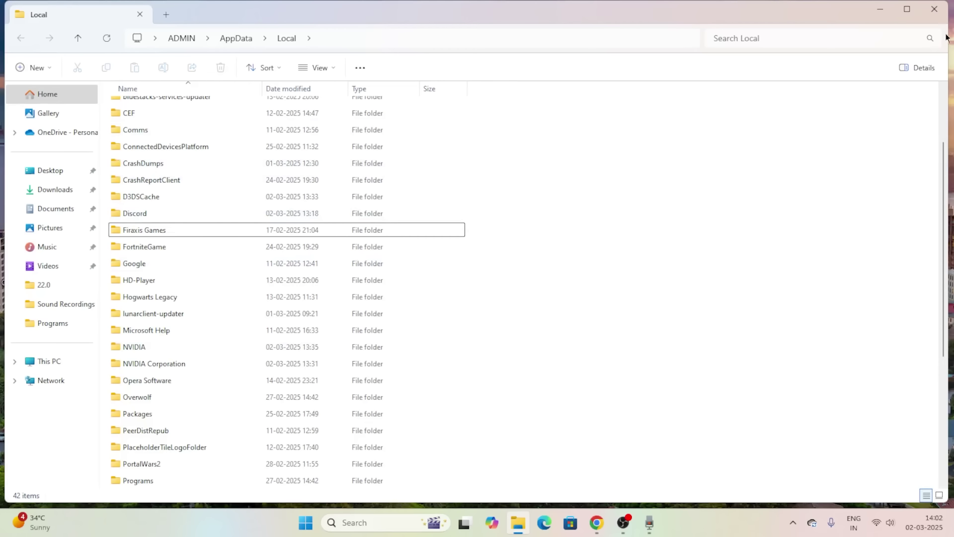
left_click(934, 9)
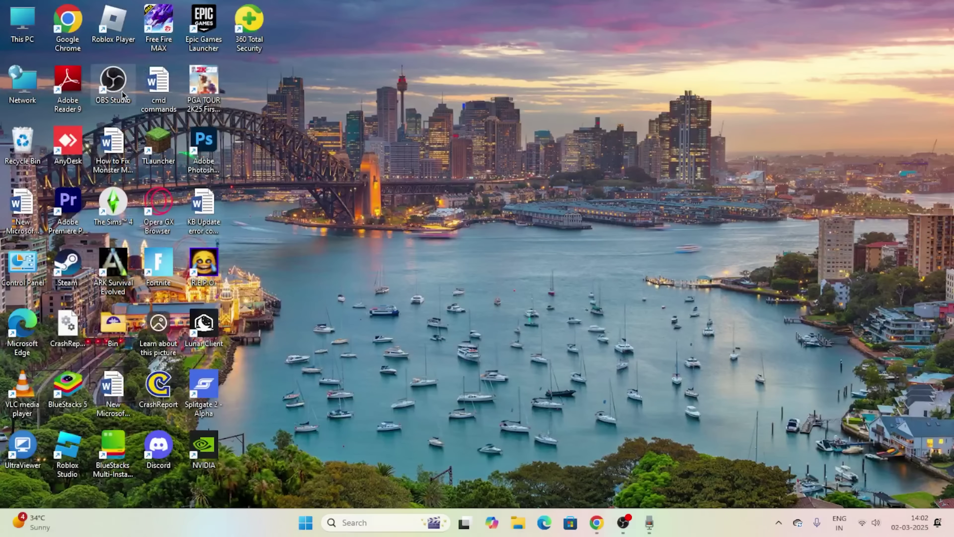
Search for 'epic', dismiss the results, then launch Task Manager from the Start quick-link menu
left_click(370, 525)
type("epi")
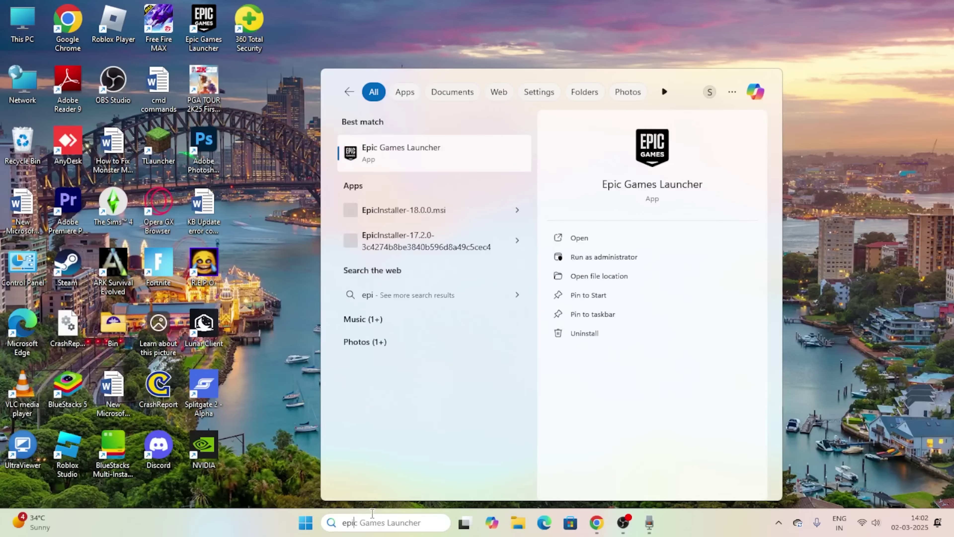
type("c")
left_click(877, 197)
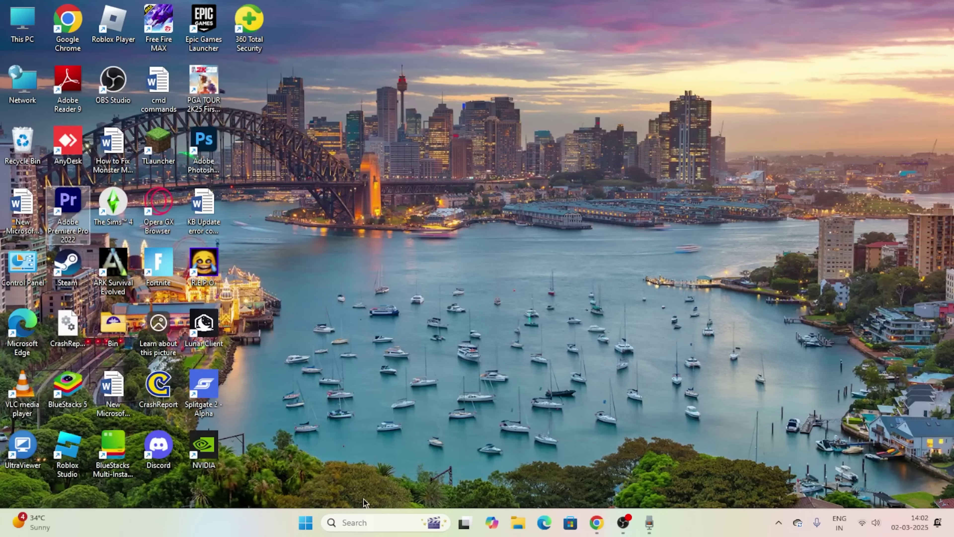
right_click(307, 524)
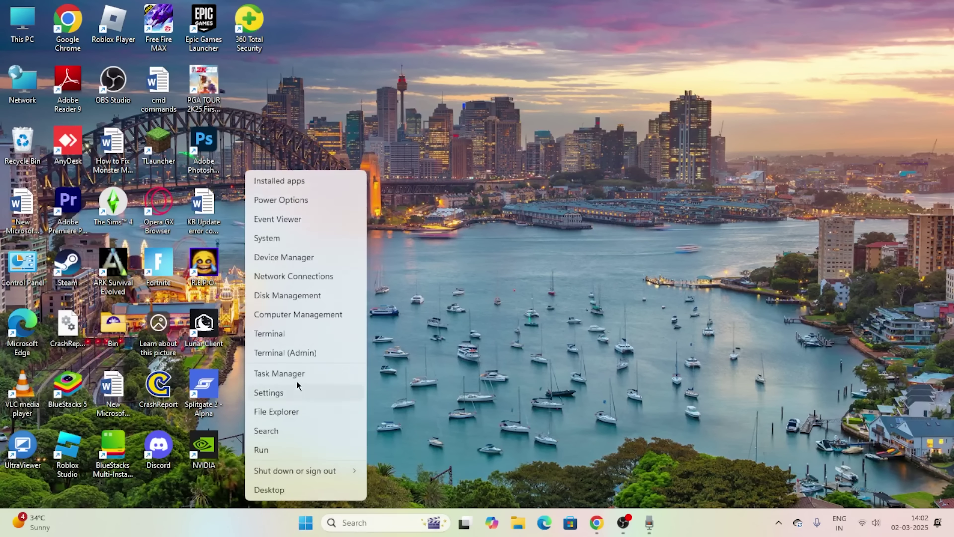
left_click(298, 372)
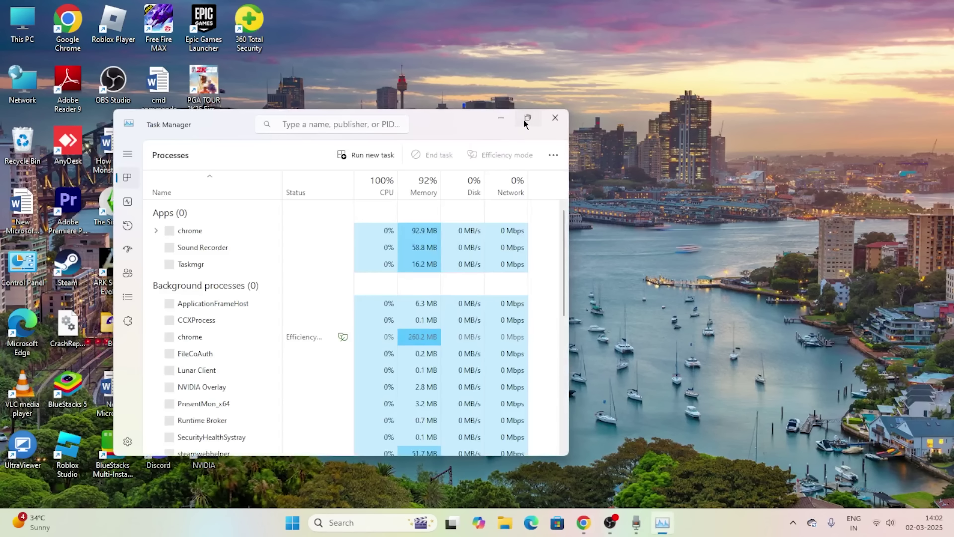
Maximize Task Manager and filter processes for 'epic', finding no Epic process
left_click(527, 119)
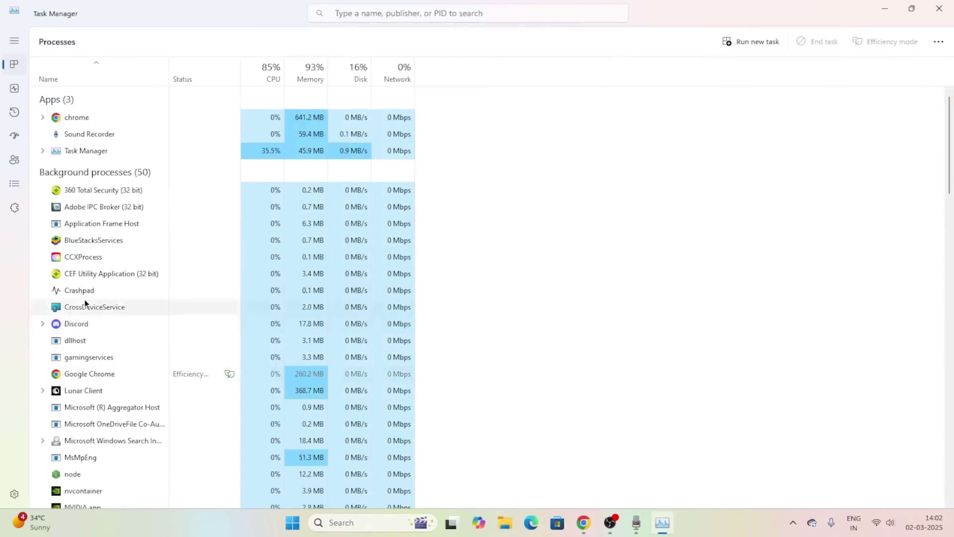
scroll(154, 223, "down", 6)
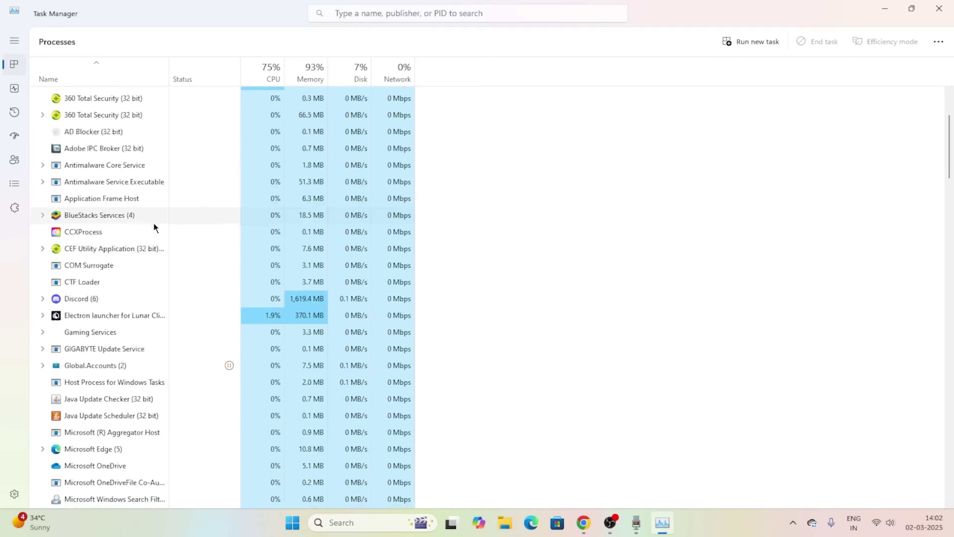
scroll(154, 222, "down", 5)
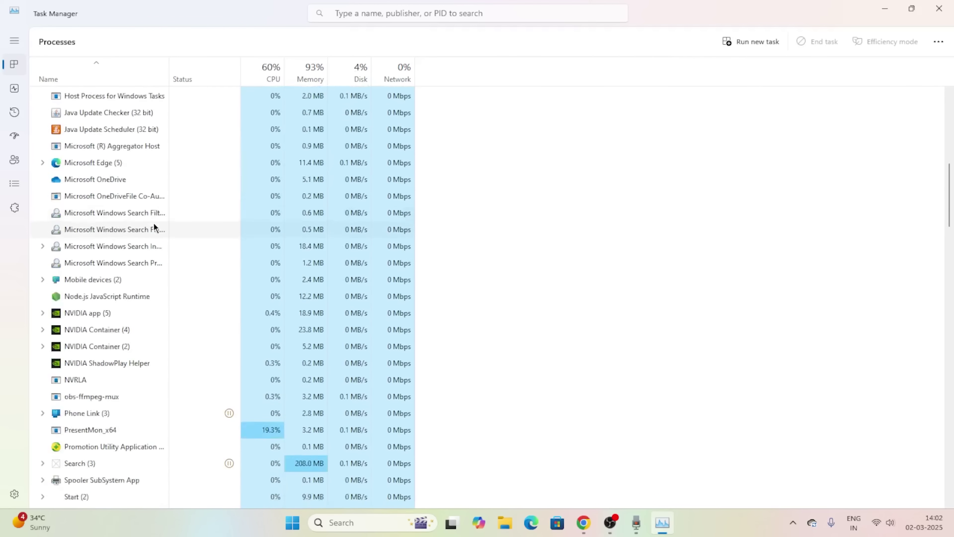
scroll(153, 223, "up", 11)
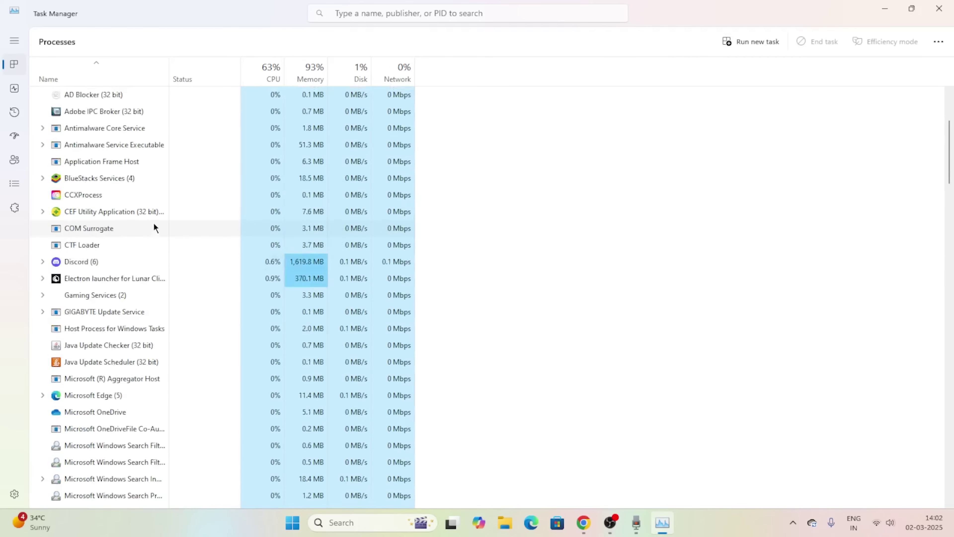
left_click(347, 14)
type("epic")
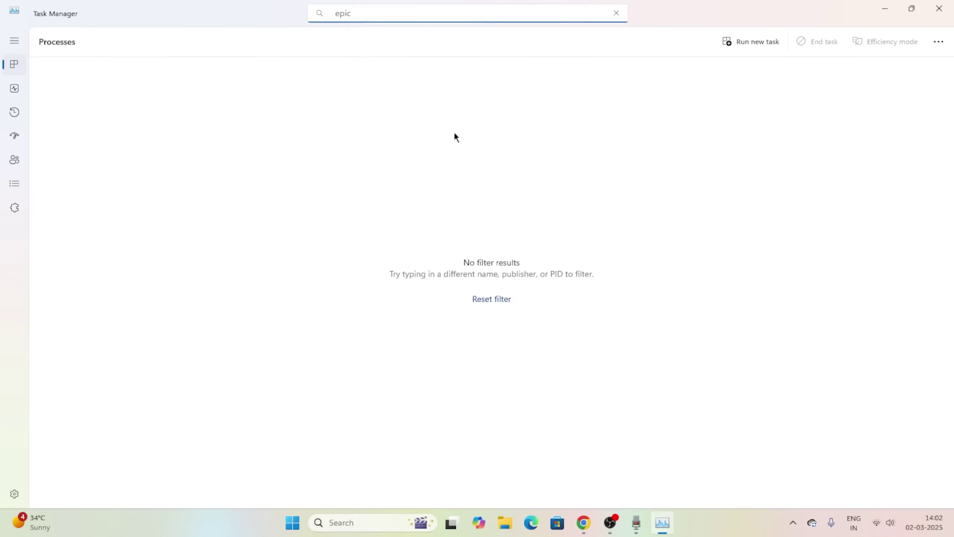
left_click(620, 15)
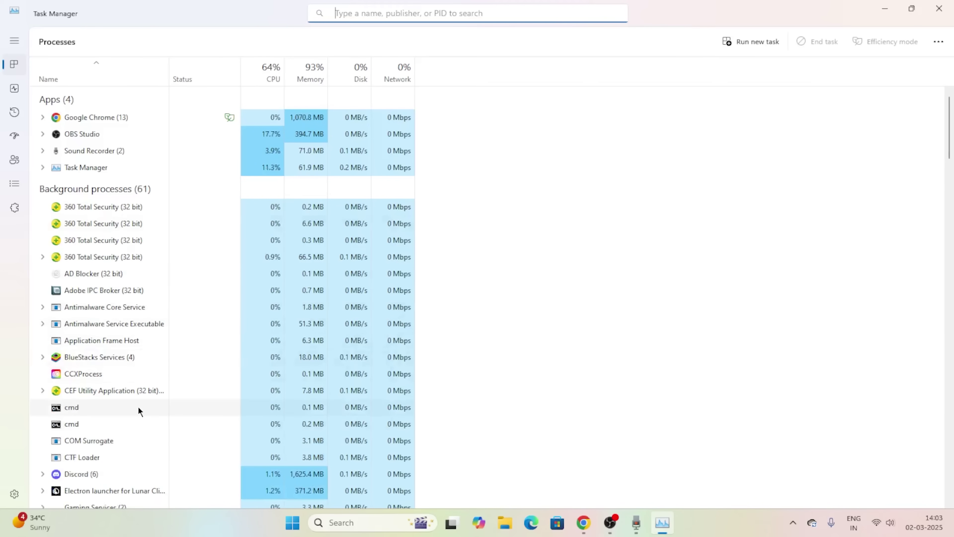
Check the Adobe IPC Broker process without ending it, then close Task Manager
right_click(124, 291)
left_click(640, 285)
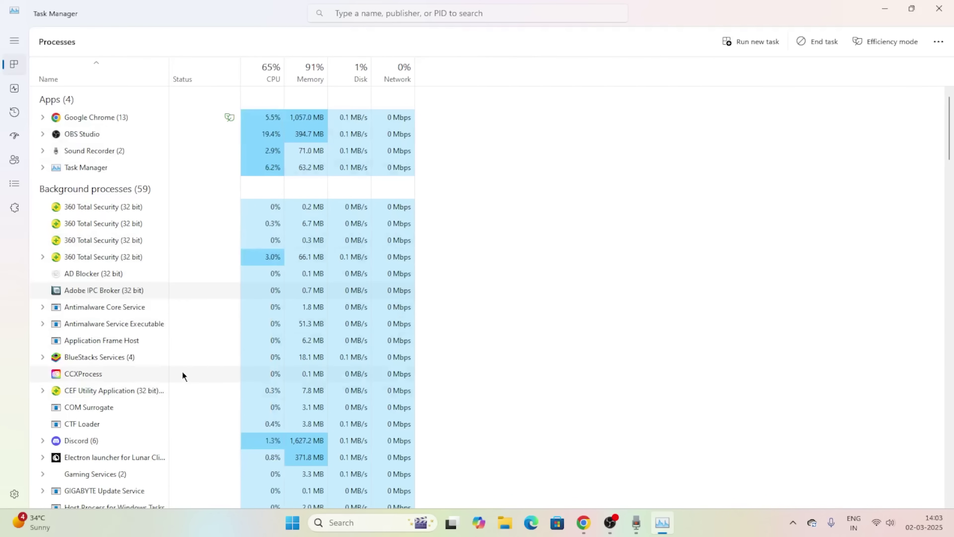
left_click(939, 9)
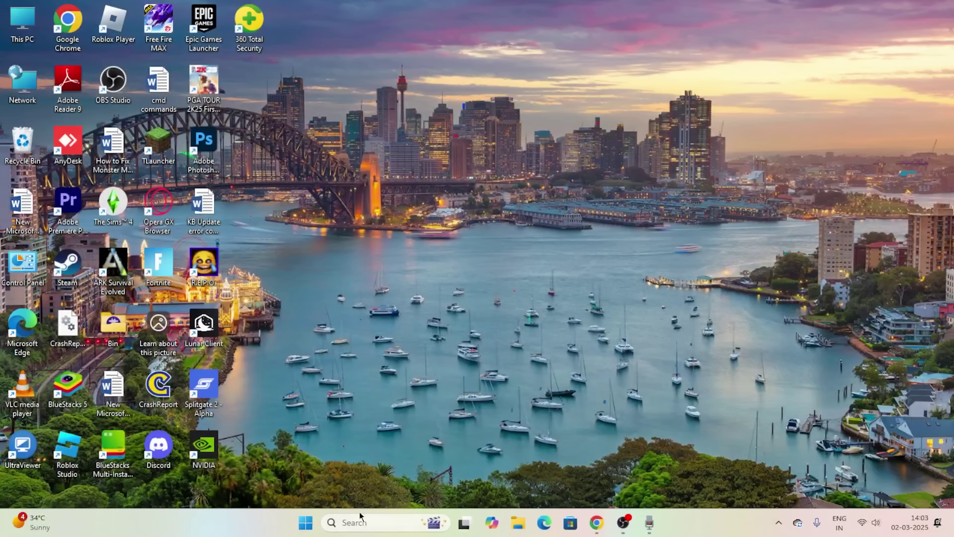
Open Control Panel via search and go to Programs > Programs and Features
left_click(358, 522)
type("control")
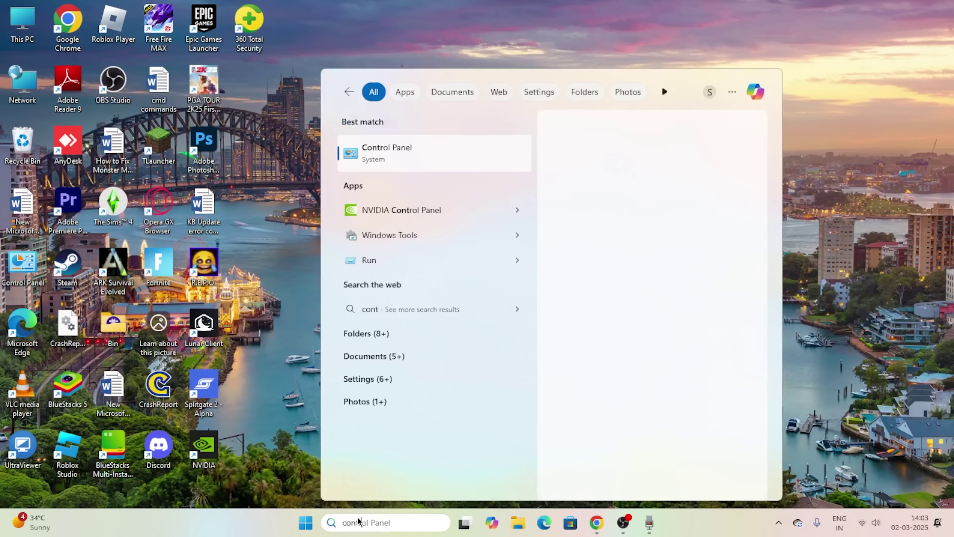
left_click(387, 150)
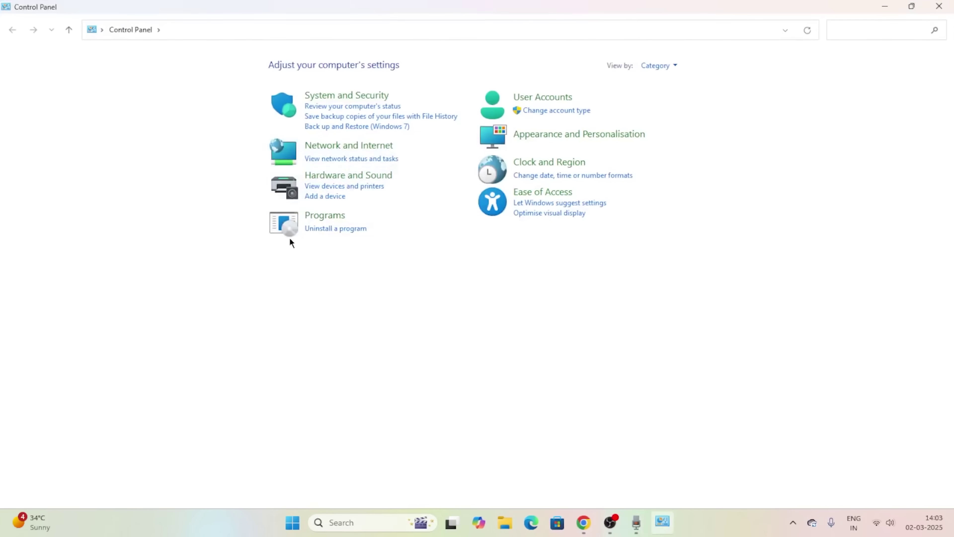
left_click(330, 217)
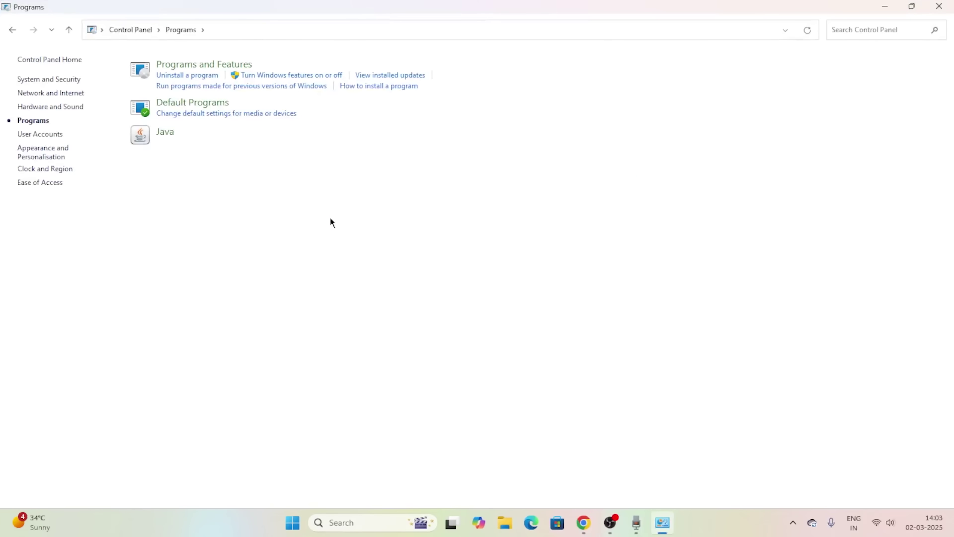
left_click(207, 67)
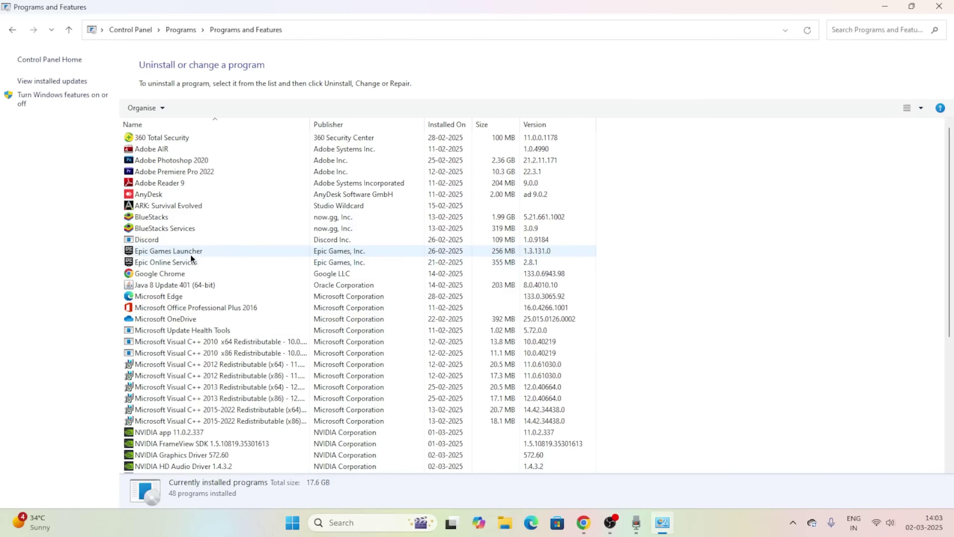
Choose Repair for Epic Games Launcher in Programs and Features
right_click(199, 251)
left_click(227, 272)
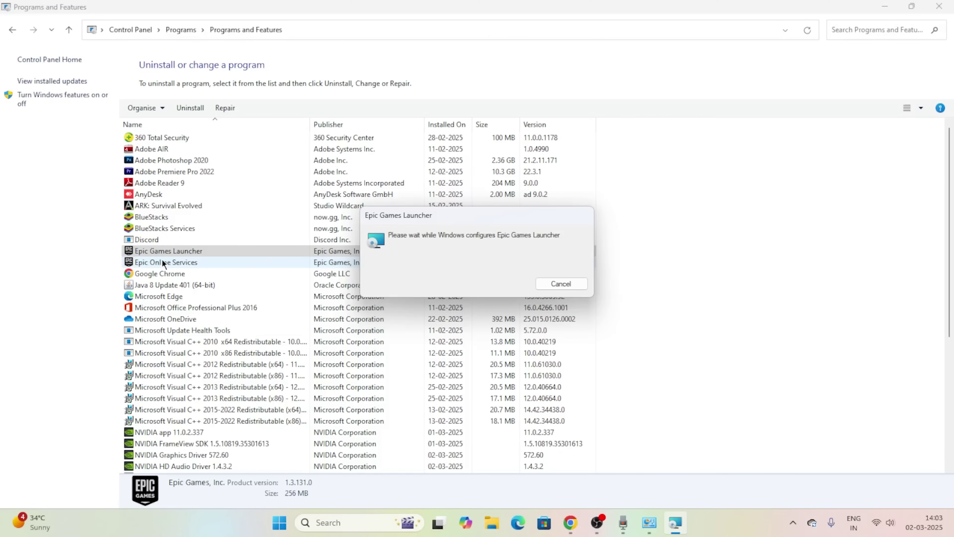
Select the Epic Games Launcher entry (version 1.3.131.0) after the repair finishes
left_click(162, 251)
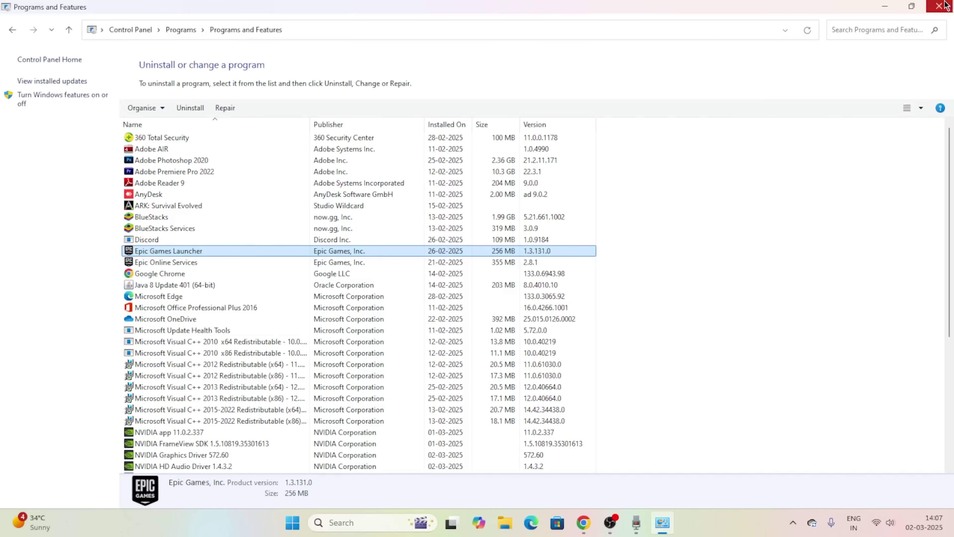
Close Programs and Features and open the Epic Games Launcher shortcut's Properties
left_click(939, 6)
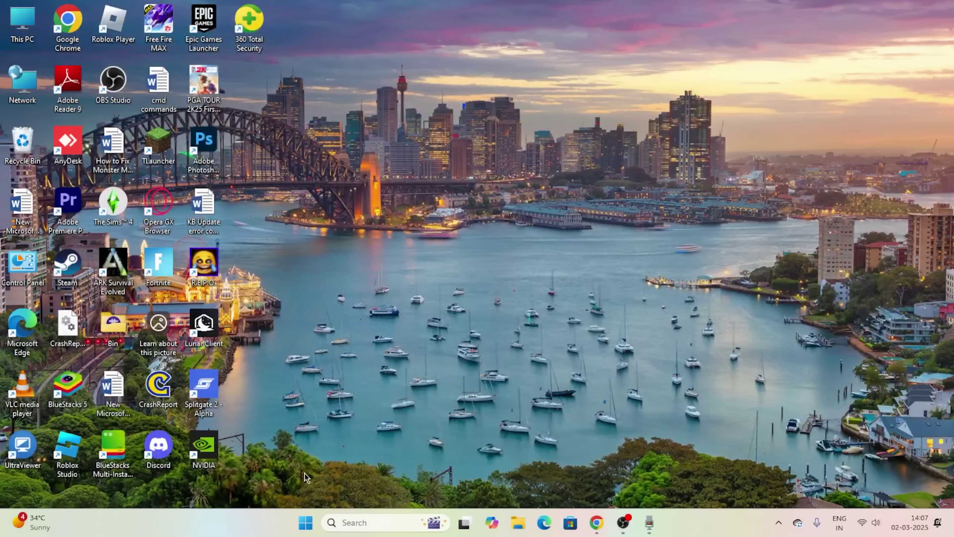
right_click(215, 52)
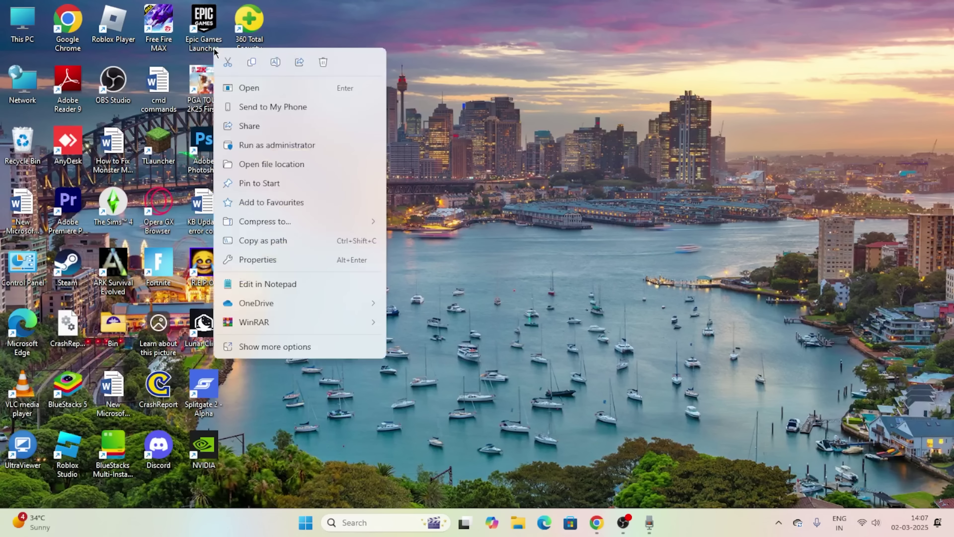
left_click(208, 42)
right_click(203, 39)
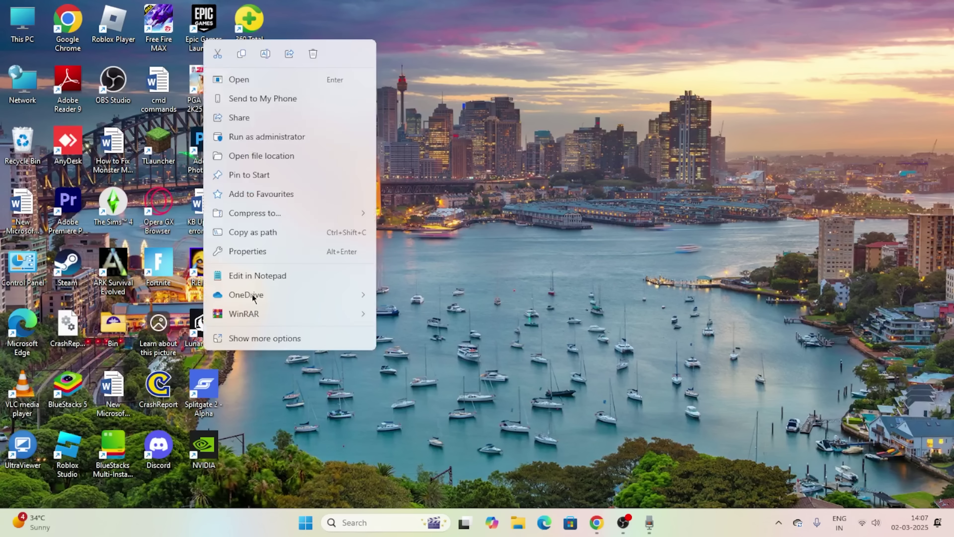
left_click(252, 340)
left_click(286, 357)
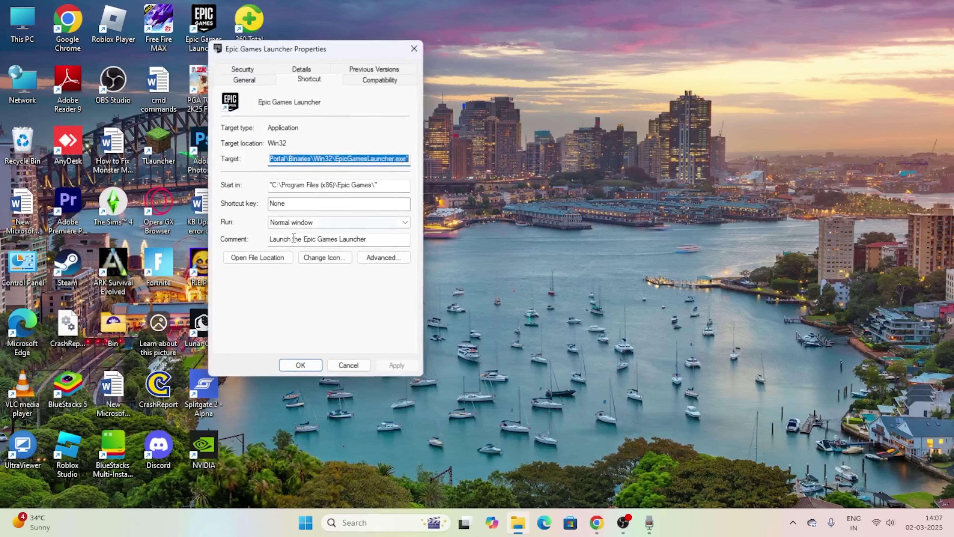
Tick Disable full-screen optimisations on the Compatibility tab and save with Apply and OK
left_click(377, 79)
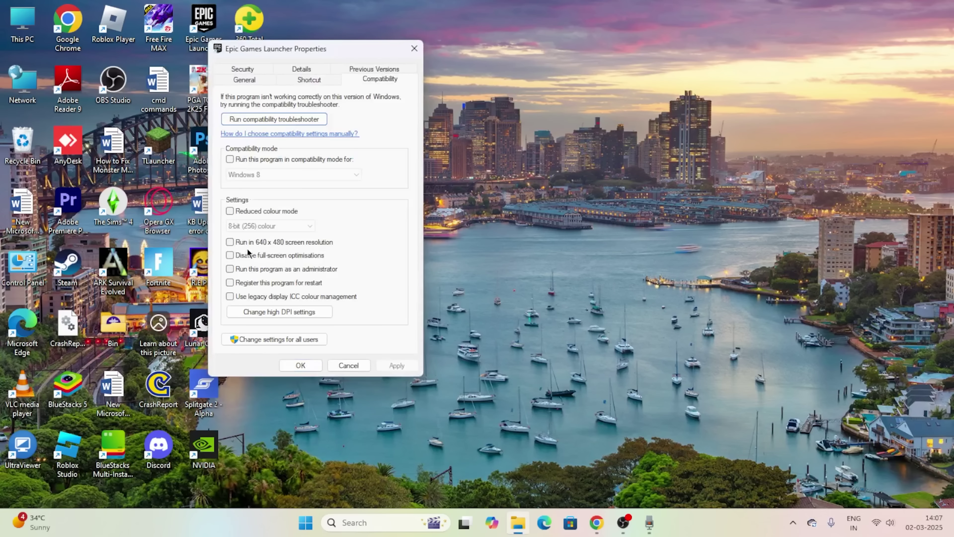
left_click(230, 256)
left_click(396, 365)
left_click(301, 365)
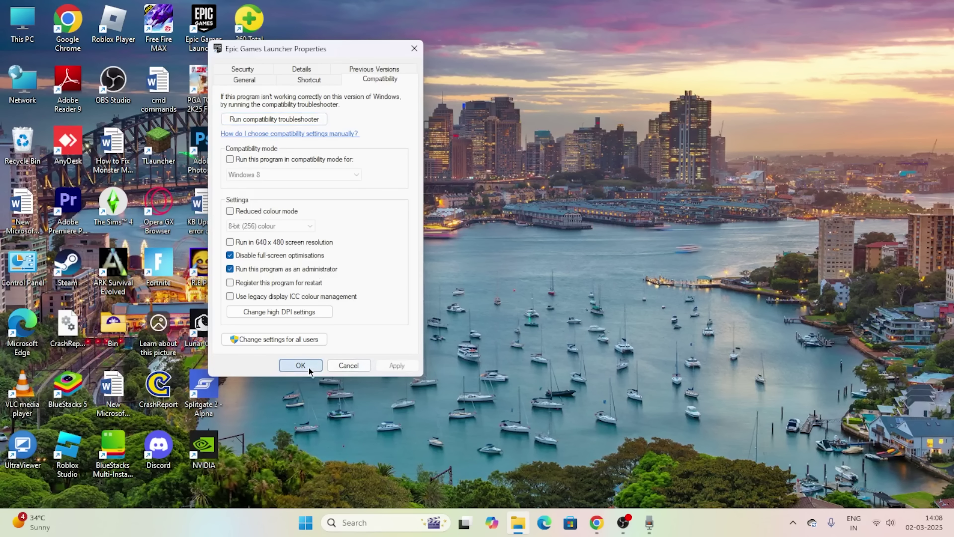
left_click(371, 522)
type("add")
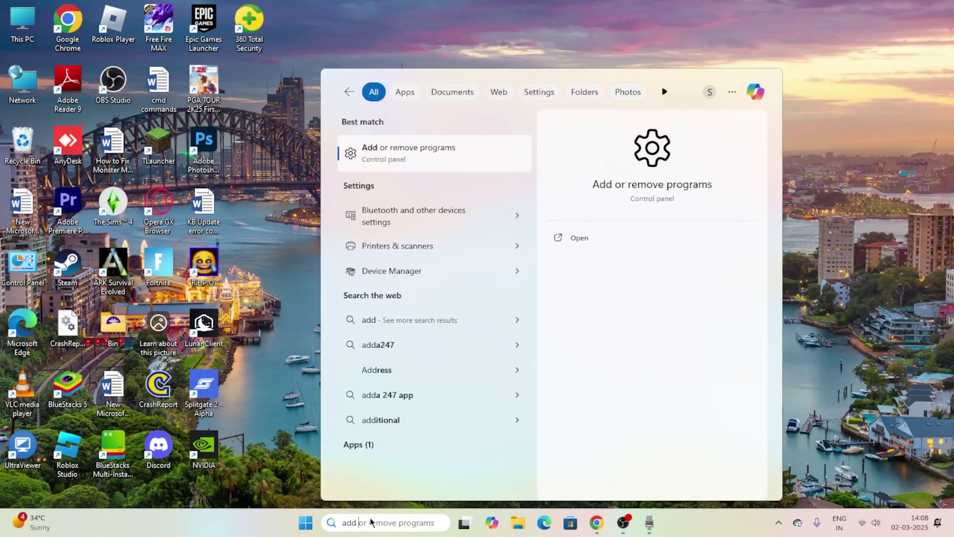
left_click(382, 166)
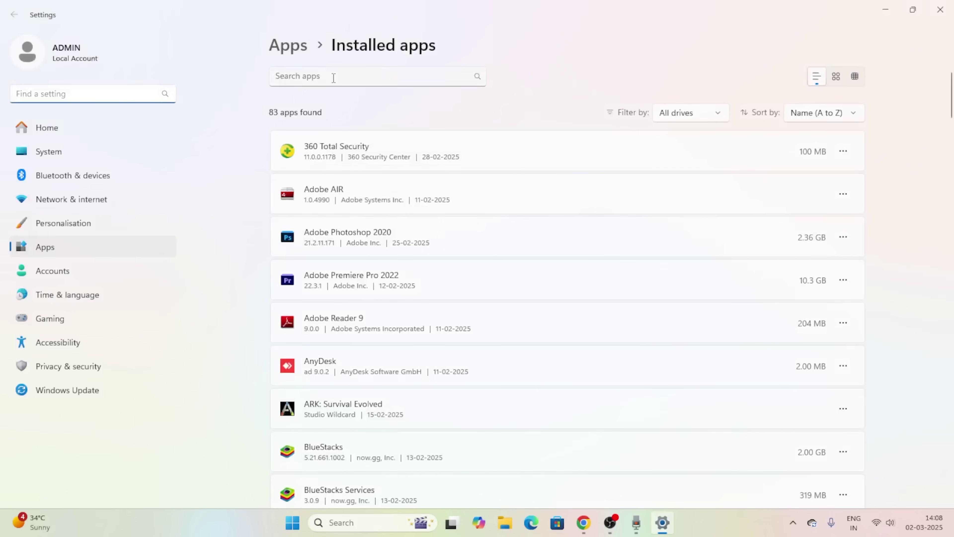
left_click(333, 77)
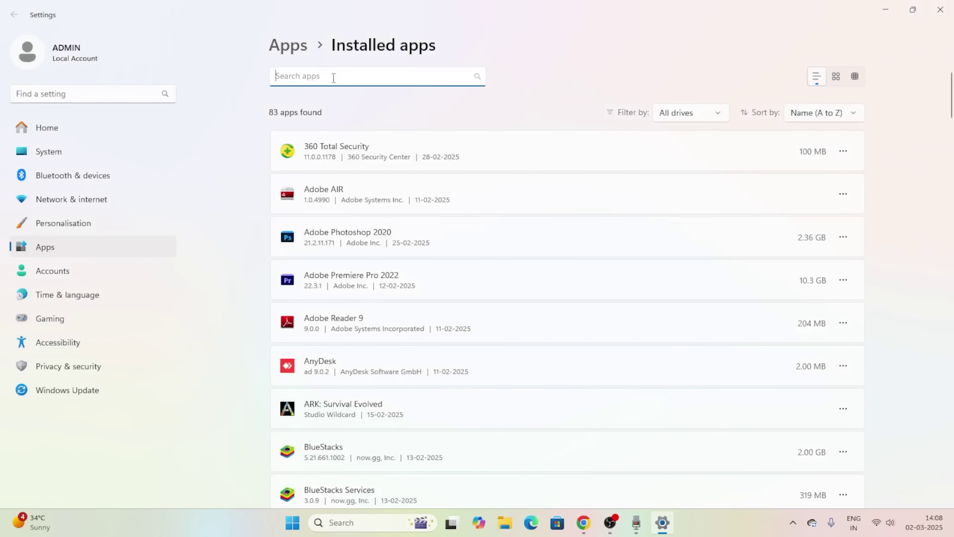
type("epic")
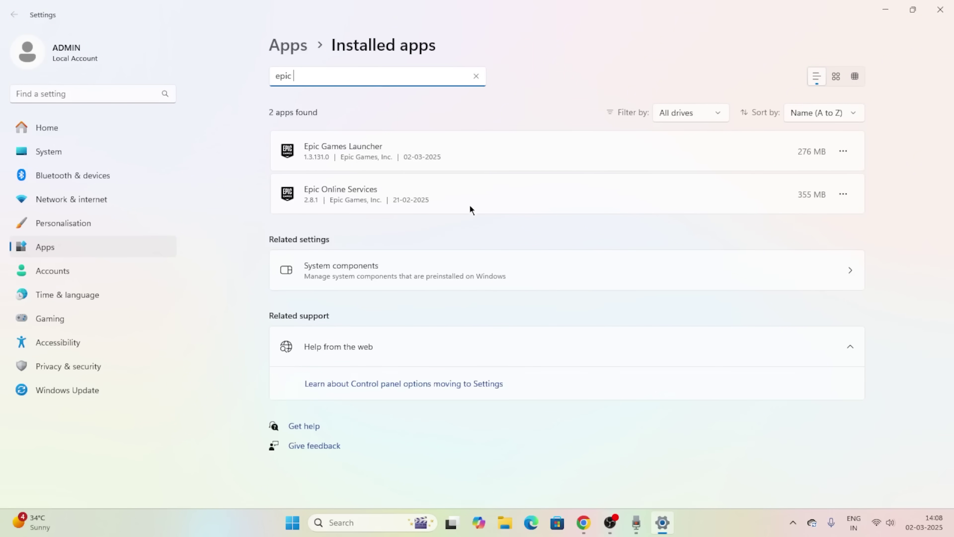
left_click(845, 150)
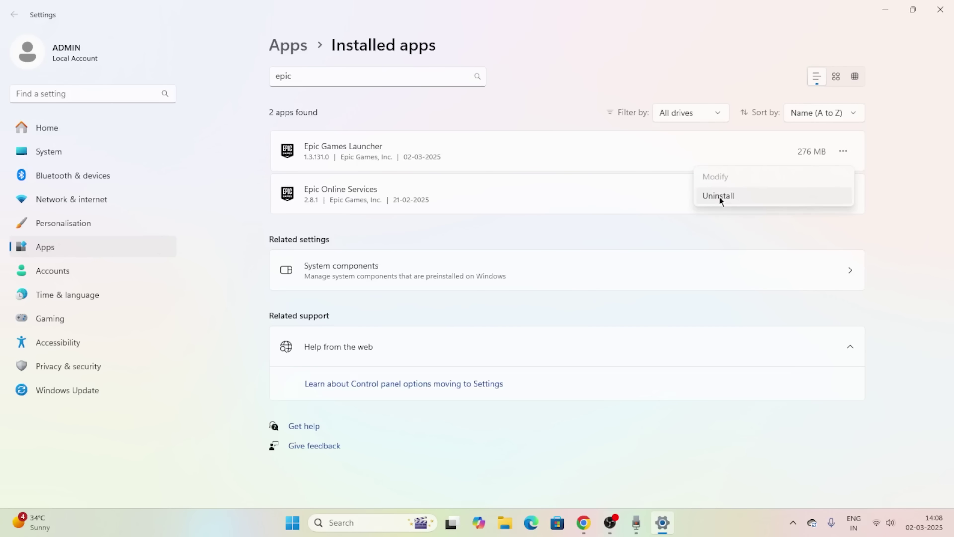
left_click(896, 193)
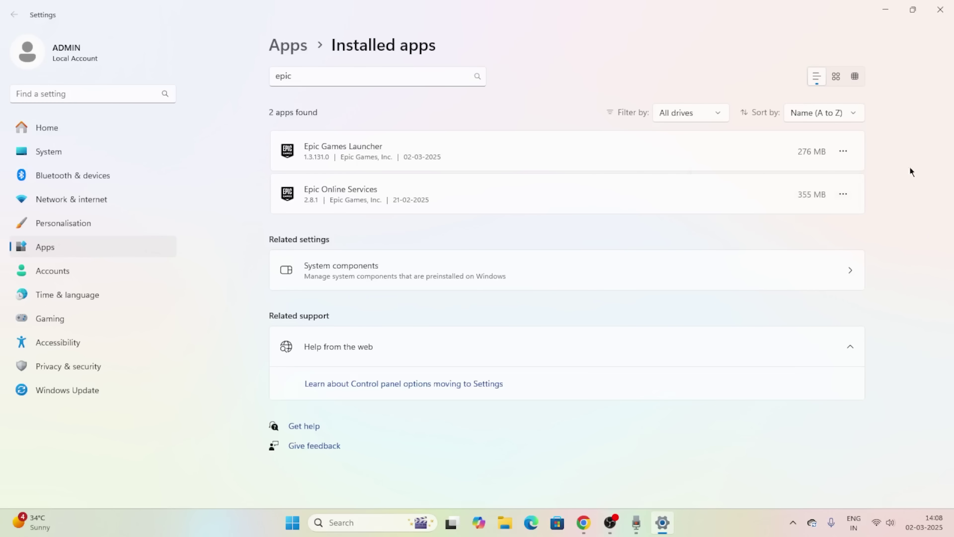
left_click(940, 12)
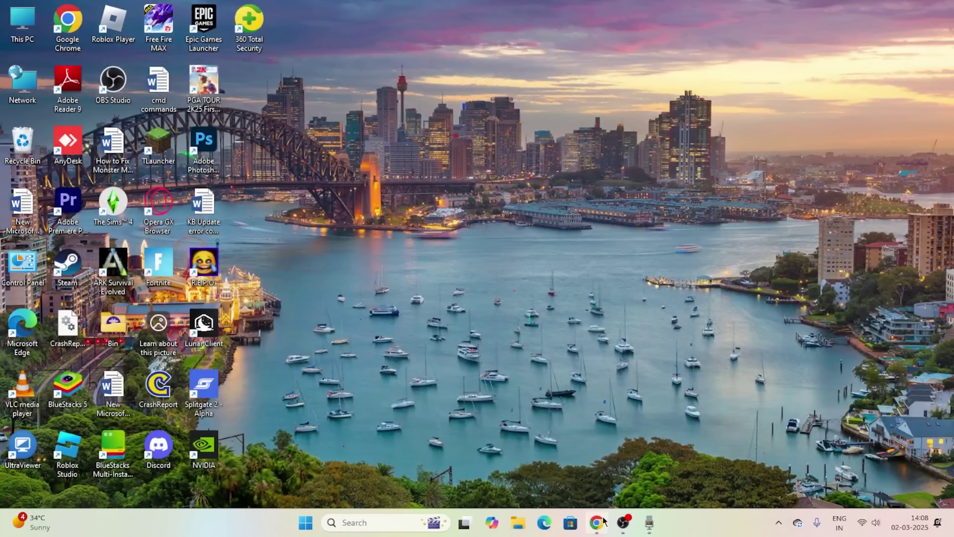
Search 'epic games launcher' in a new Incognito tab, open the Epic Games Store download page, then minimize Chrome
left_click(597, 523)
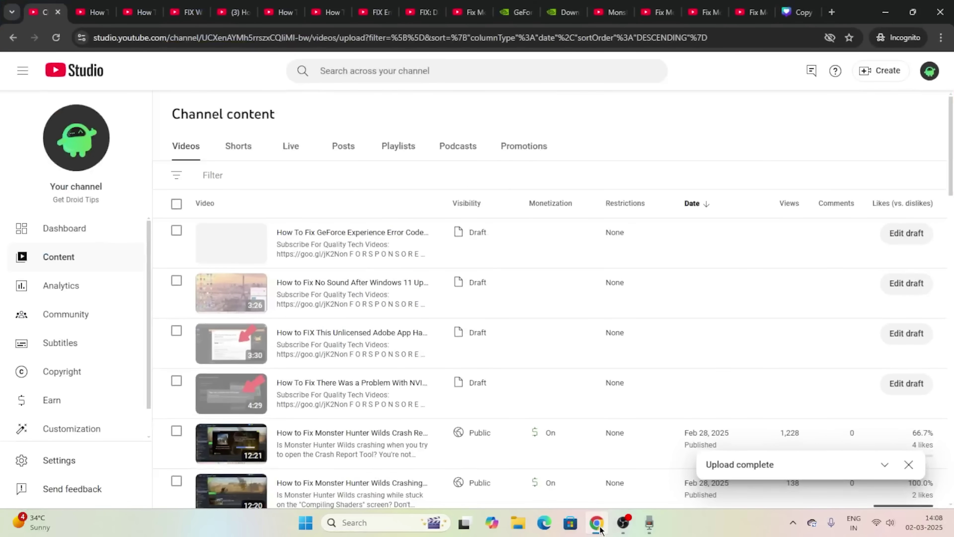
left_click(832, 12)
type("epic ")
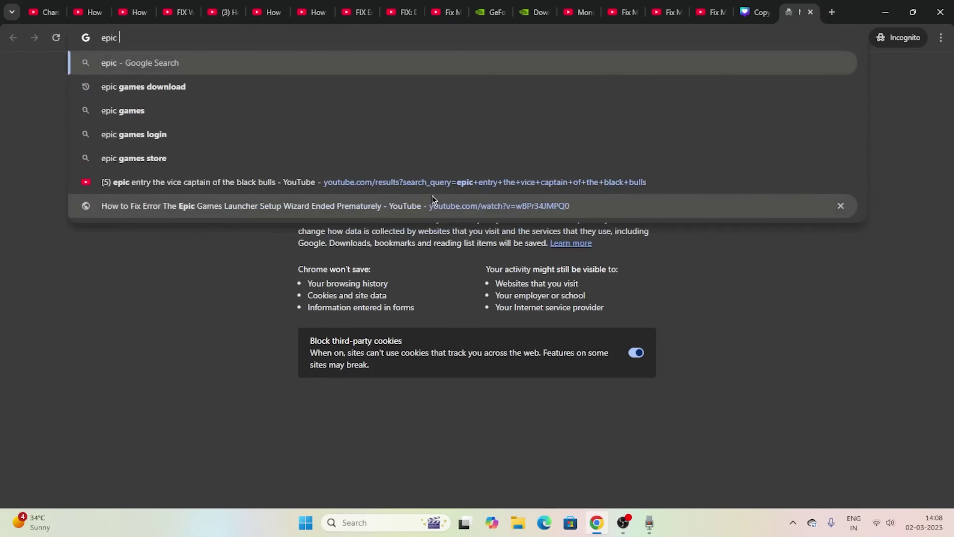
type("games launcher")
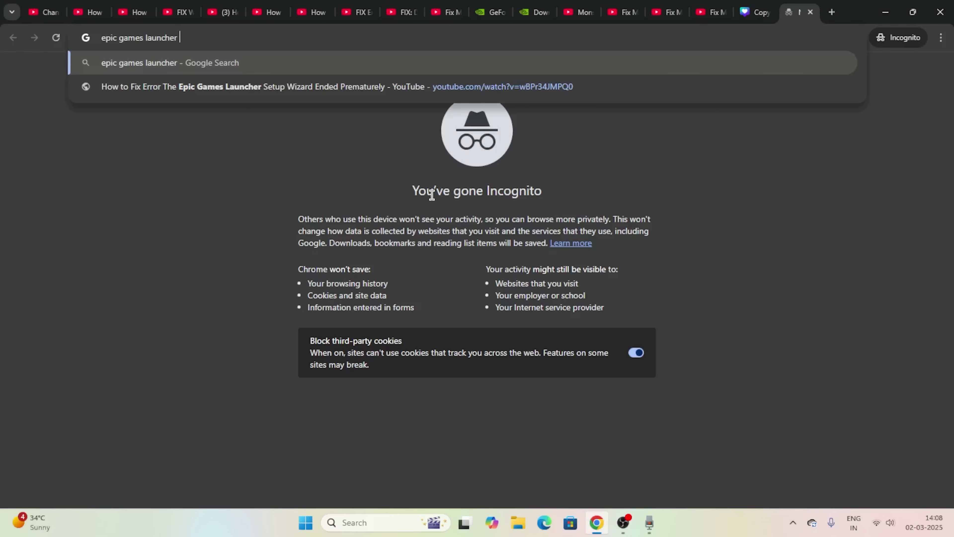
key("Return")
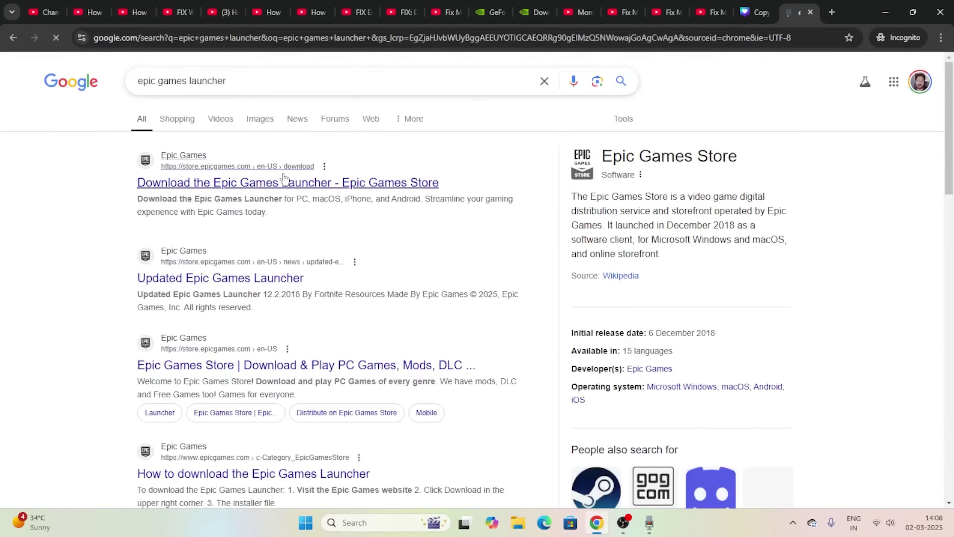
left_click(284, 177)
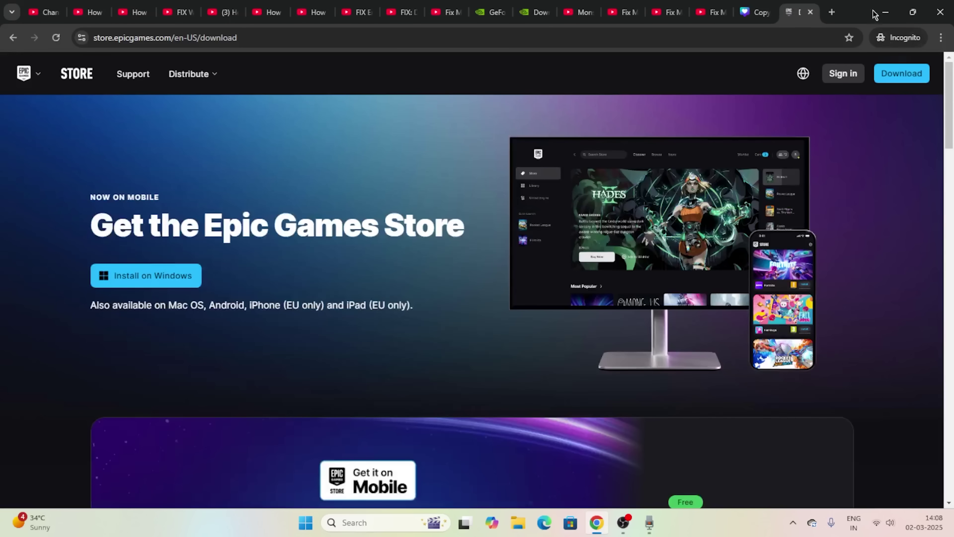
left_click(885, 13)
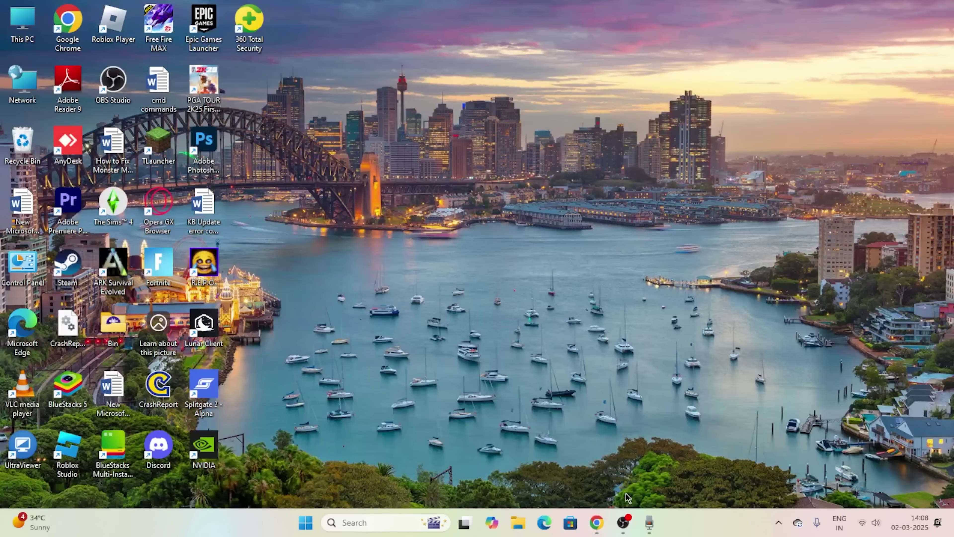